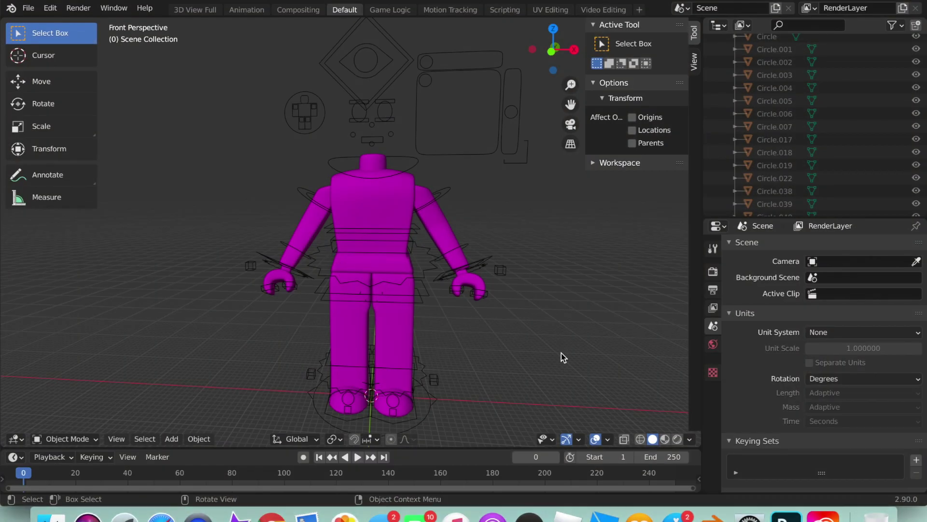
Step: Walk the viewport forward until the magenta avatar body fills more of the view
{"action": "key", "text": "shift+grave"}
{"action": "key", "text": "s"}
{"action": "key", "text": "w"}
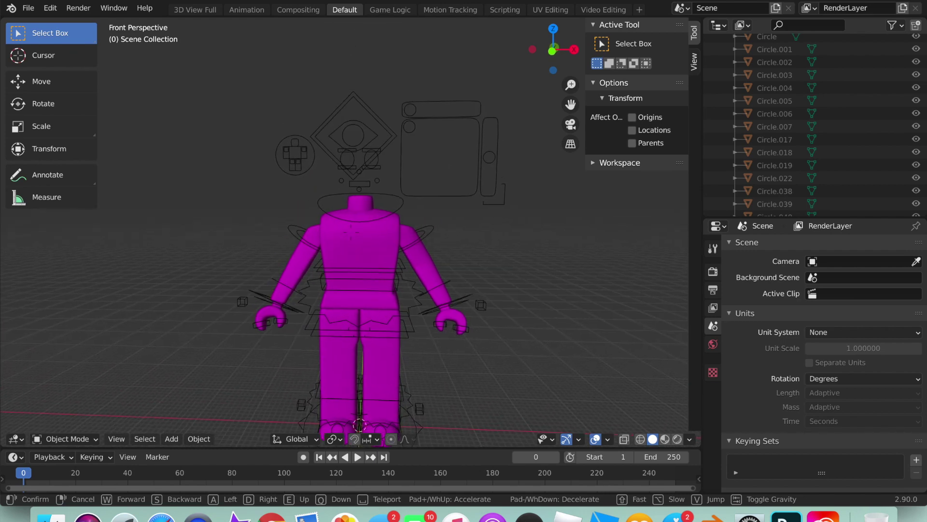
{"action": "key", "text": "s"}
{"action": "key", "text": "w"}
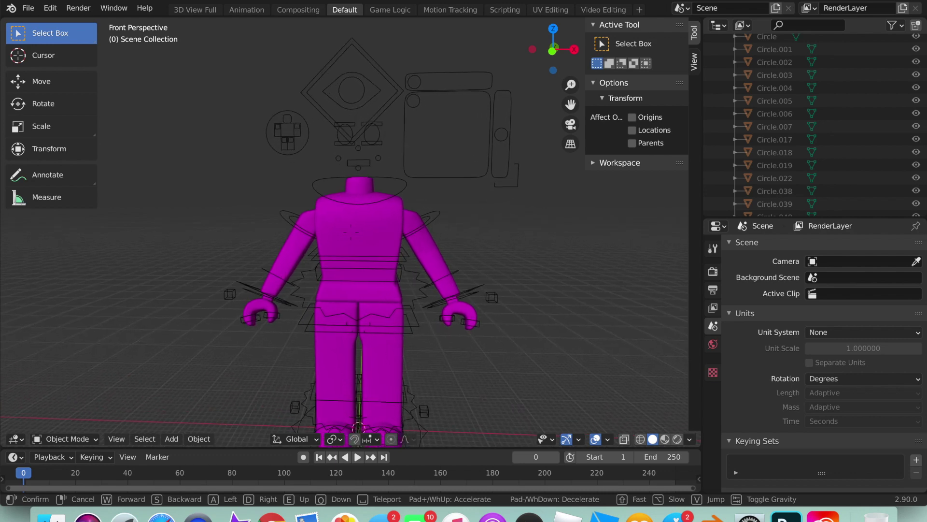
{"action": "left_click", "coordinate": [351, 233]}
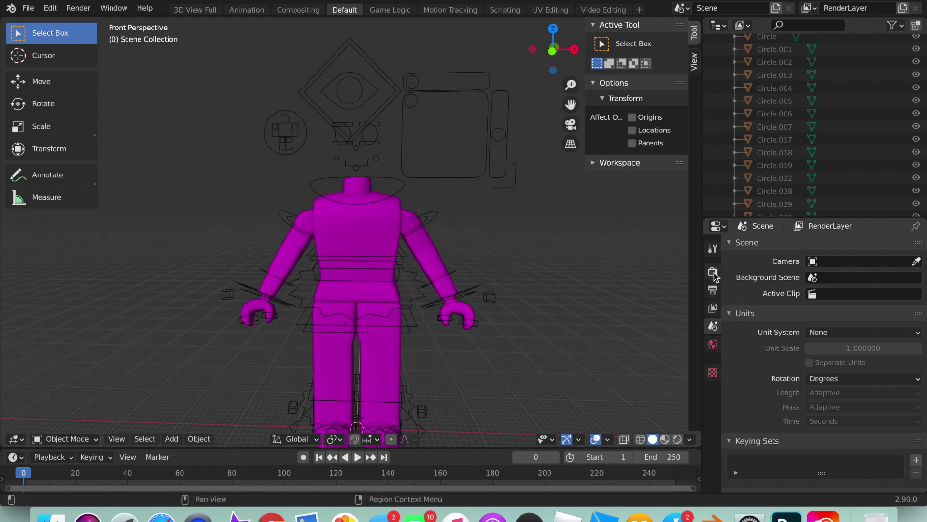
Step: Replace the torso's old magenta material with a new default Principled BSDF material
{"action": "left_click", "coordinate": [381, 231]}
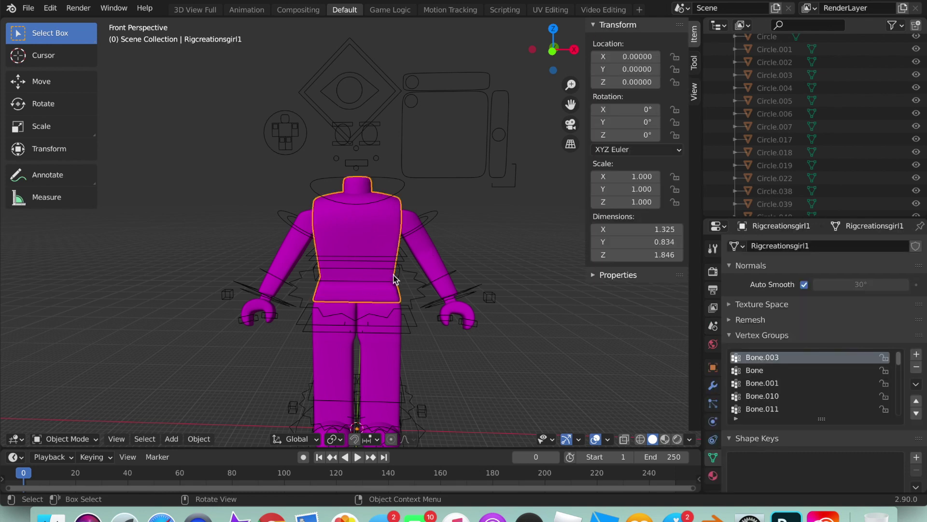
{"action": "left_click", "coordinate": [713, 476]}
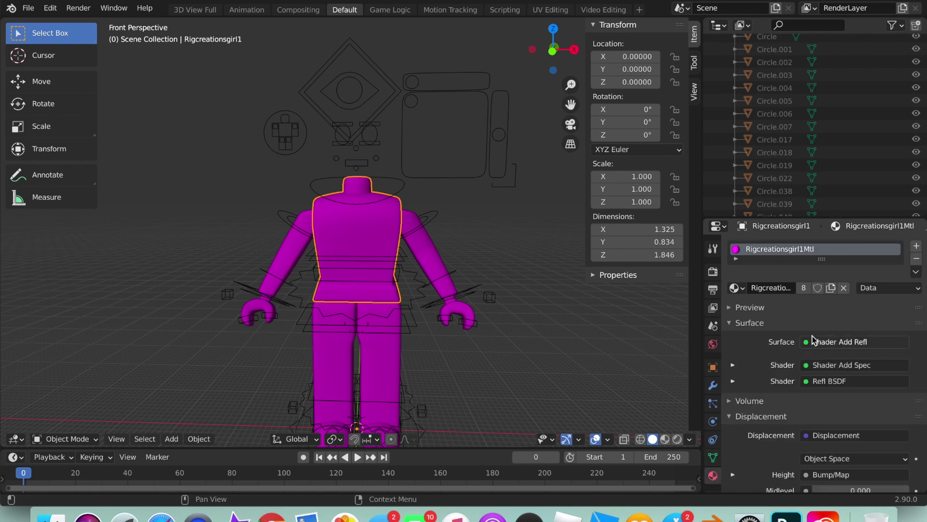
{"action": "left_click", "coordinate": [845, 288]}
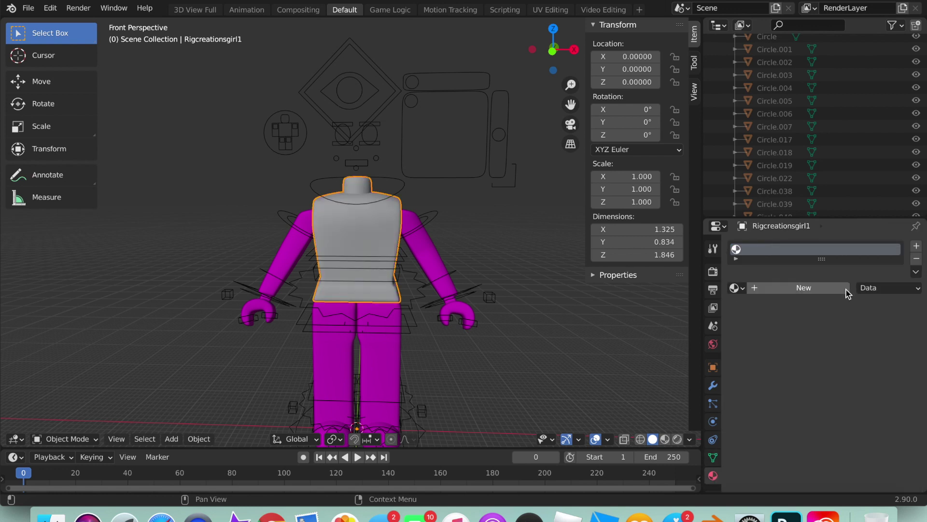
{"action": "left_click", "coordinate": [844, 289]}
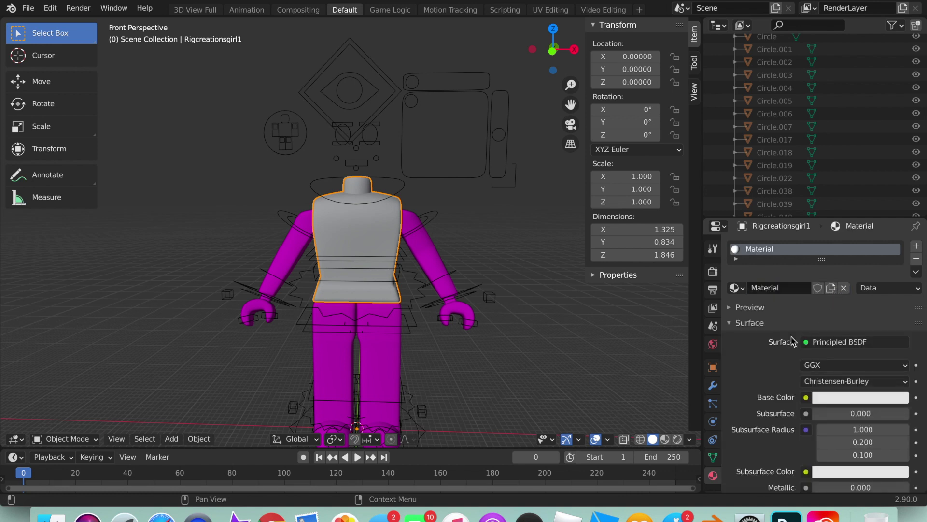
Step: Set the torso material to roughness 0 and metallic about 0.245, viewed in Material Preview shading
{"action": "scroll", "coordinate": [745, 396], "scroll_direction": "down", "scroll_amount": 2}
{"action": "scroll", "coordinate": [744, 396], "scroll_direction": "down", "scroll_amount": 1}
{"action": "scroll", "coordinate": [745, 396], "scroll_direction": "down", "scroll_amount": 1}
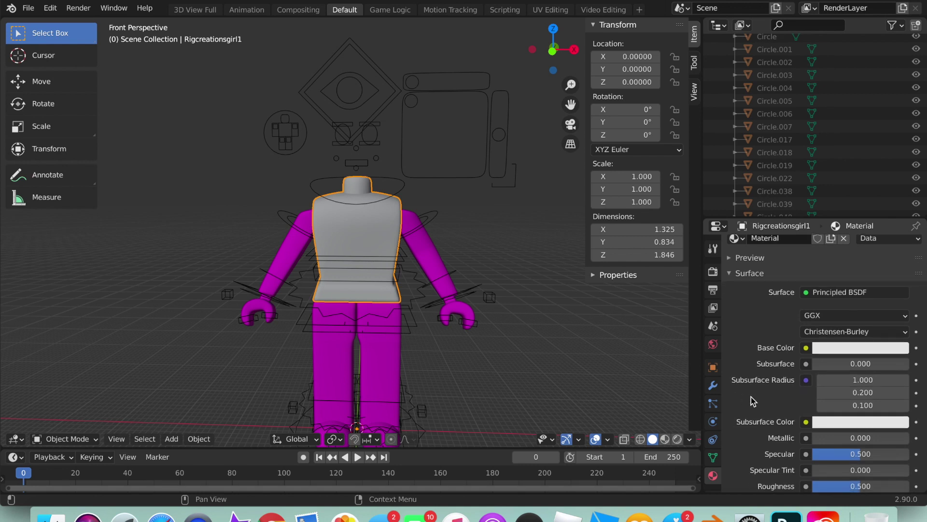
{"action": "scroll", "coordinate": [784, 408], "scroll_direction": "down", "scroll_amount": 3}
{"action": "scroll", "coordinate": [792, 407], "scroll_direction": "down", "scroll_amount": 1}
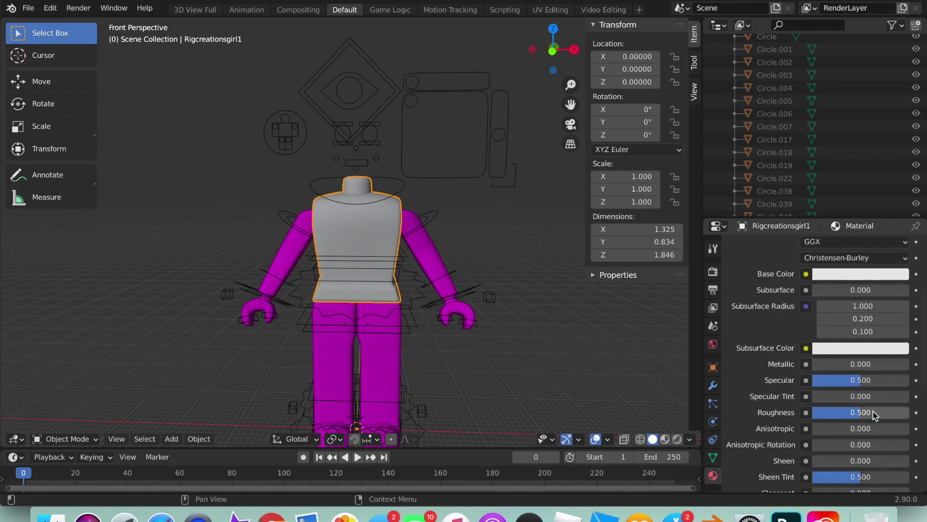
{"action": "left_click_drag", "start_coordinate": [877, 412], "coordinate": [821, 413]}
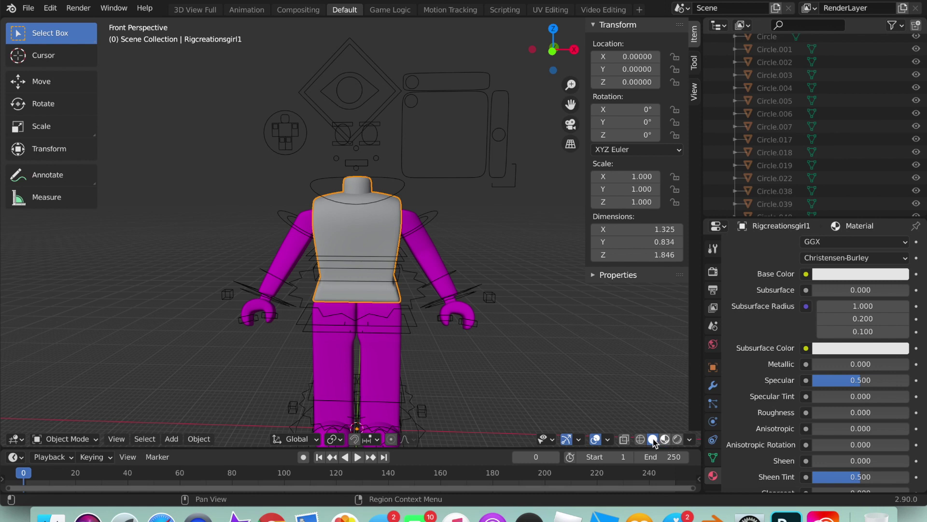
{"action": "left_click", "coordinate": [665, 439]}
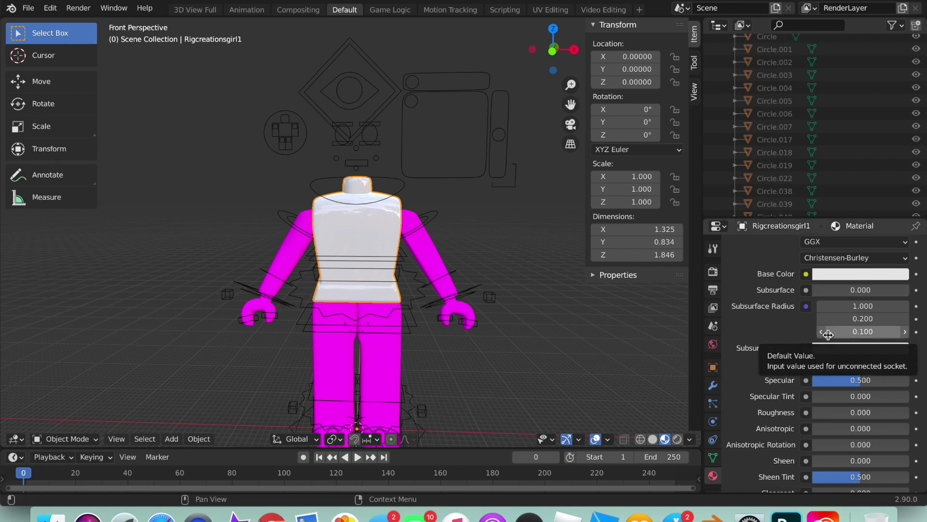
{"action": "scroll", "coordinate": [850, 381], "scroll_direction": "up", "scroll_amount": 1}
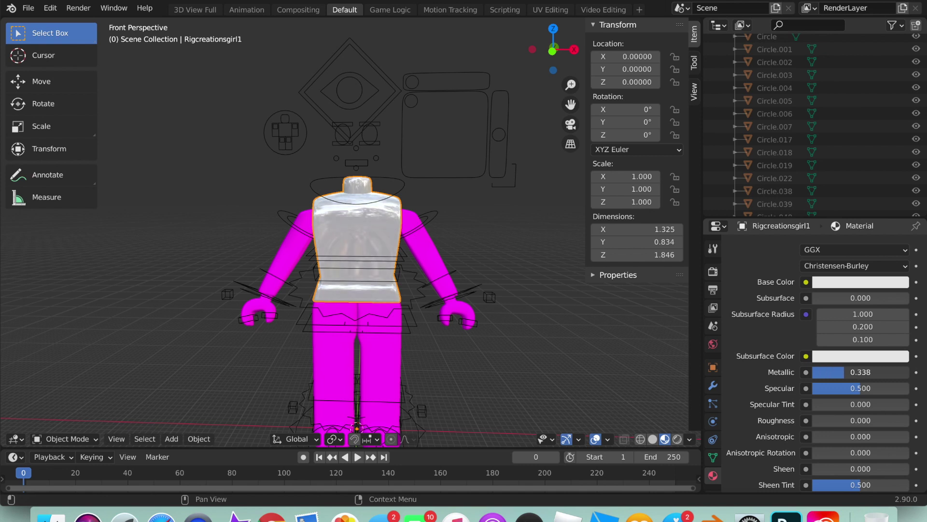
{"action": "mouse_move", "coordinate": [815, 372]}
{"action": "left_mouse_down"}
{"action": "mouse_move", "coordinate": [876, 372]}
{"action": "mouse_move", "coordinate": [837, 372]}
{"action": "left_mouse_up"}
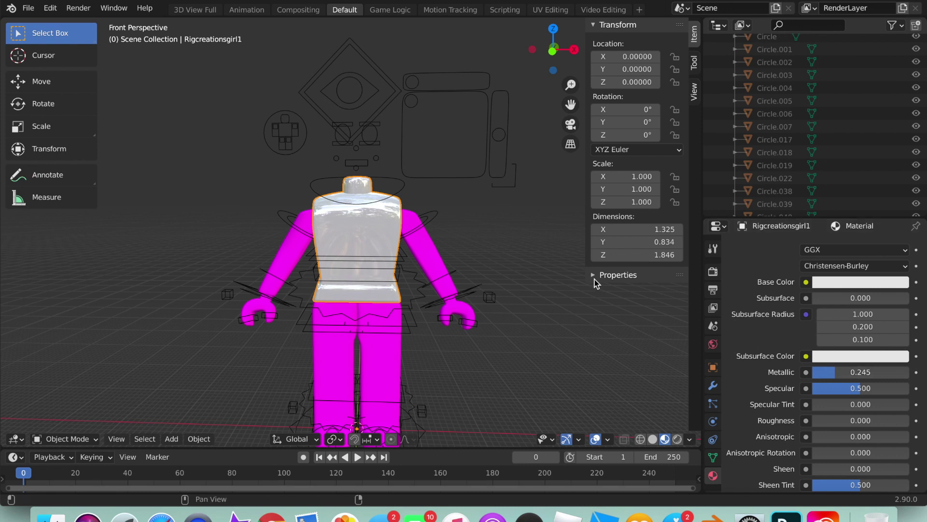
Step: Load Alxriell1Tex.png from Downloads as an Image Texture for the torso's base colour
{"action": "scroll", "coordinate": [786, 286], "scroll_direction": "up", "scroll_amount": 4}
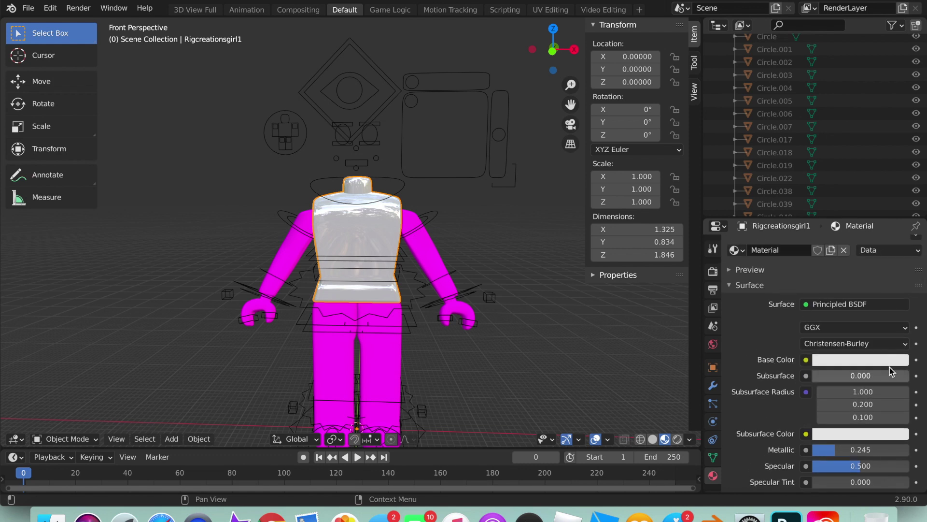
{"action": "left_click", "coordinate": [806, 359]}
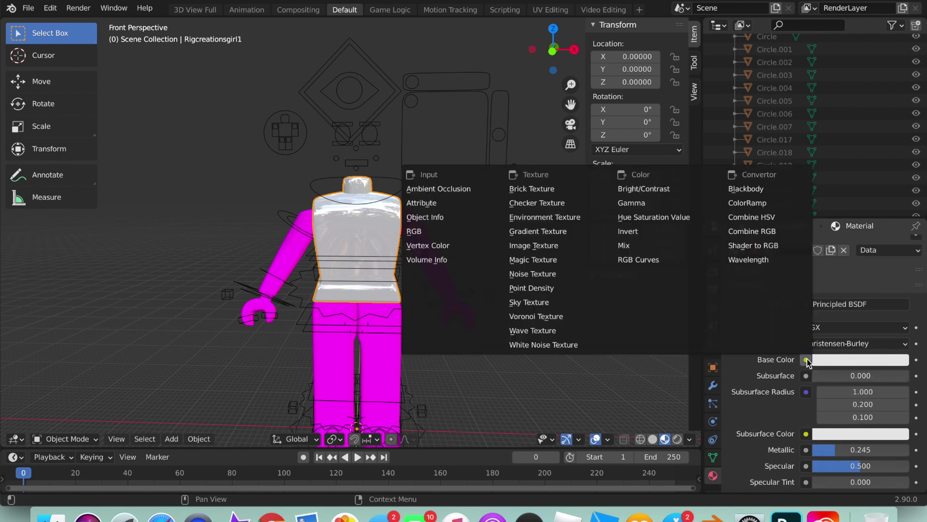
{"action": "left_click", "coordinate": [527, 245]}
{"action": "left_click", "coordinate": [874, 375]}
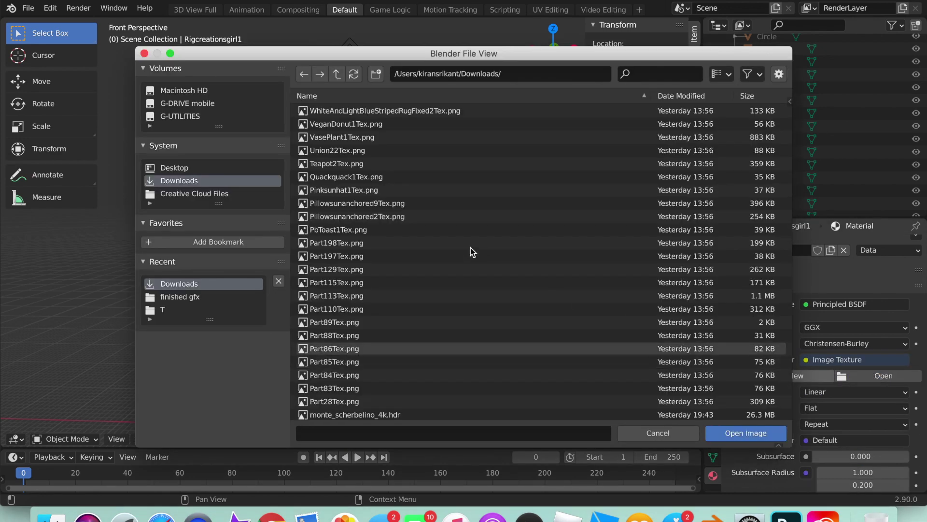
{"action": "scroll", "coordinate": [471, 311], "scroll_direction": "down", "scroll_amount": 3}
{"action": "scroll", "coordinate": [470, 312], "scroll_direction": "down", "scroll_amount": 7}
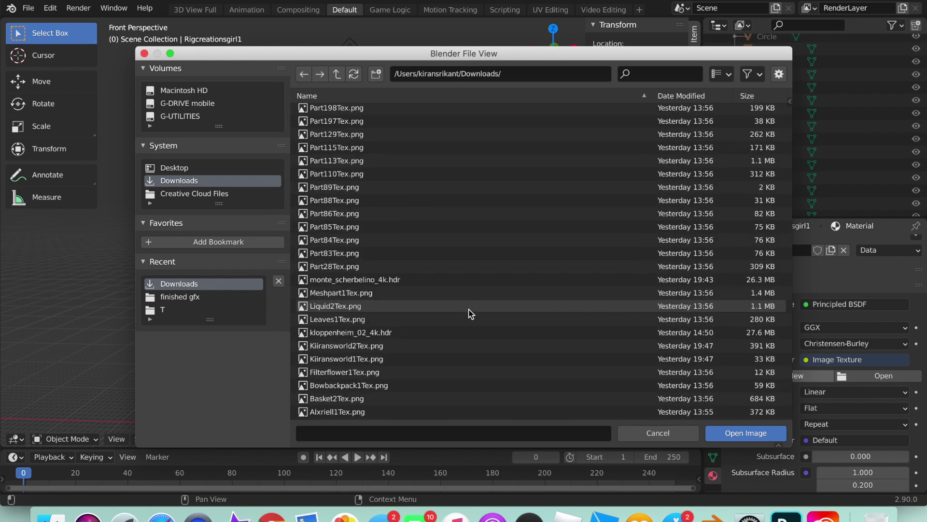
{"action": "double_click", "coordinate": [416, 412]}
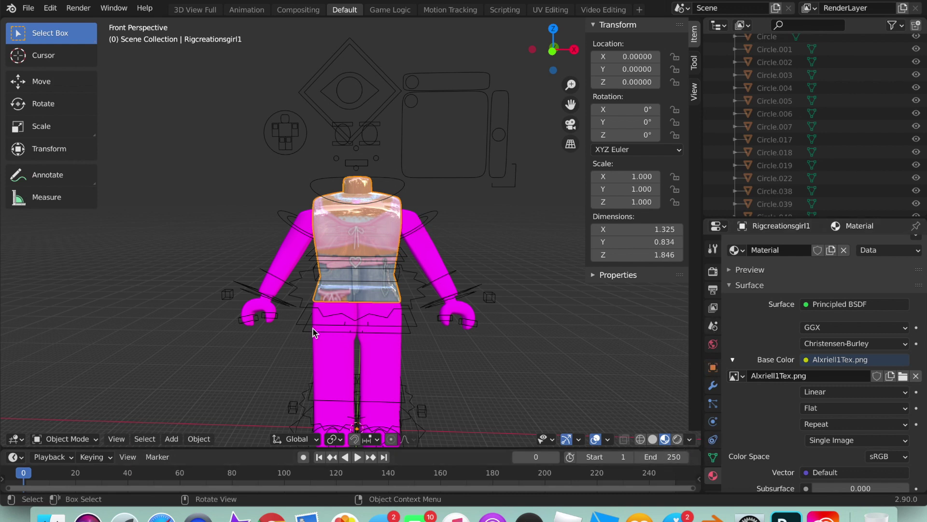
{"action": "left_click", "coordinate": [425, 257]}
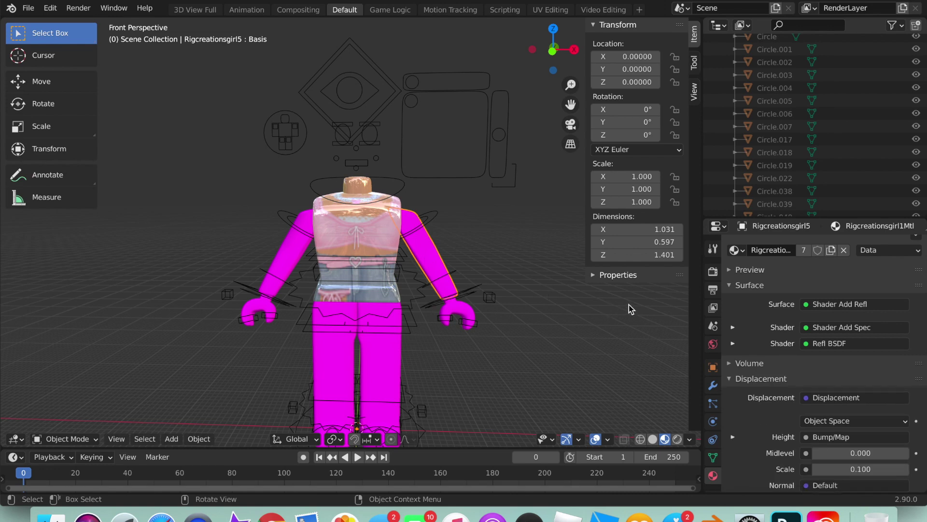
Step: Give the right arm a new material with roughness 0, metallic ~0.24 and the Alxriell1Tex.png texture
{"action": "scroll", "coordinate": [821, 314], "scroll_direction": "up", "scroll_amount": 3}
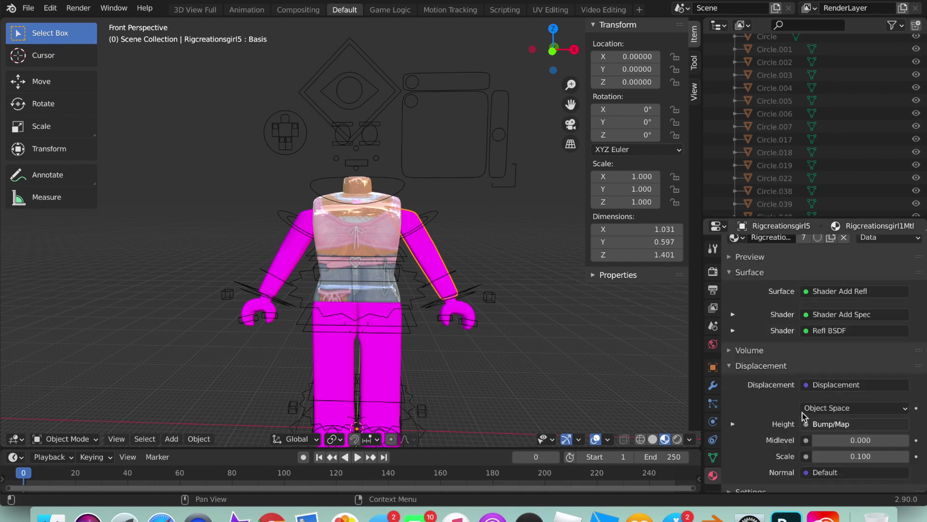
{"action": "left_click", "coordinate": [844, 288]}
{"action": "scroll", "coordinate": [799, 369], "scroll_direction": "down", "scroll_amount": 5}
{"action": "left_click_drag", "start_coordinate": [860, 430], "coordinate": [813, 430]}
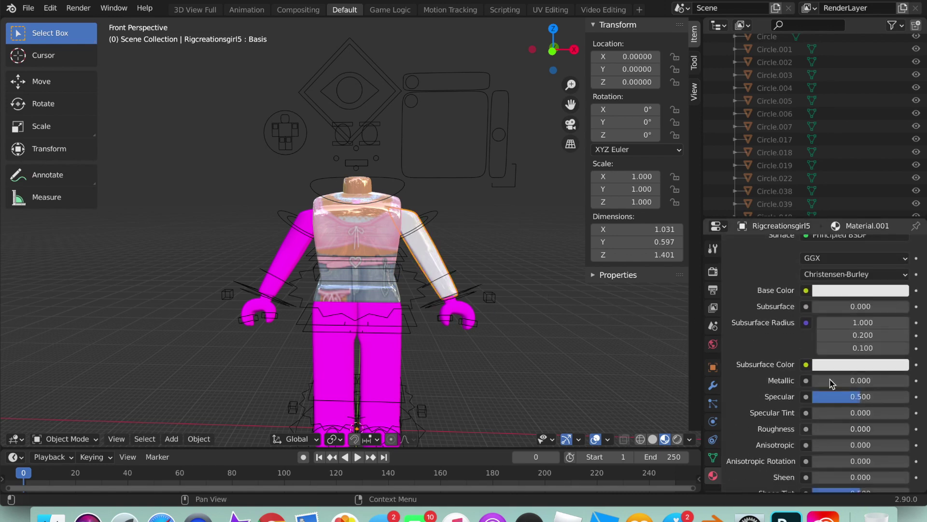
{"action": "left_click_drag", "start_coordinate": [836, 380], "coordinate": [858, 380]}
{"action": "left_click", "coordinate": [28, 9]}
{"action": "left_click", "coordinate": [46, 81]}
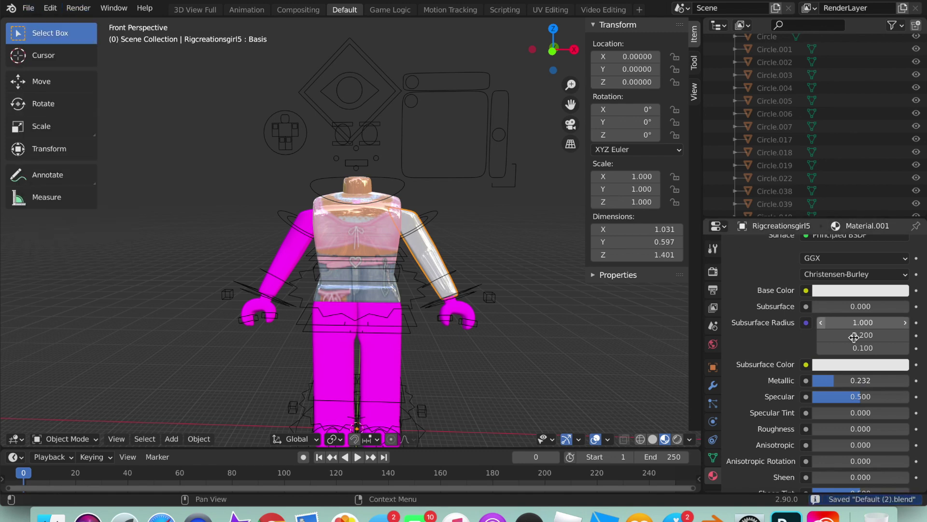
{"action": "left_click", "coordinate": [806, 290]}
{"action": "left_click", "coordinate": [531, 387]}
{"action": "left_click", "coordinate": [883, 306]}
{"action": "double_click", "coordinate": [338, 411]}
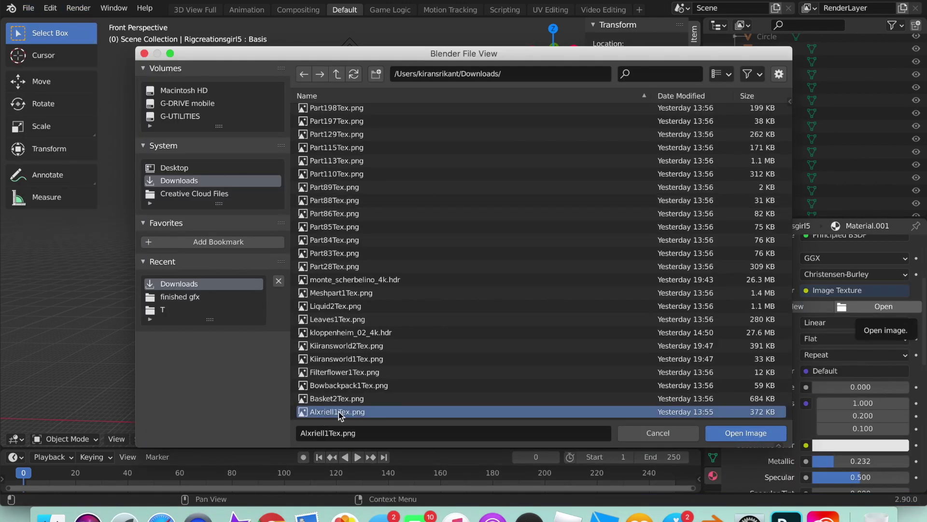
Step: Make the right hand's material slightly metallic with an Image Texture base colour
{"action": "left_click", "coordinate": [457, 315]}
{"action": "scroll", "coordinate": [849, 413], "scroll_direction": "down", "scroll_amount": 7}
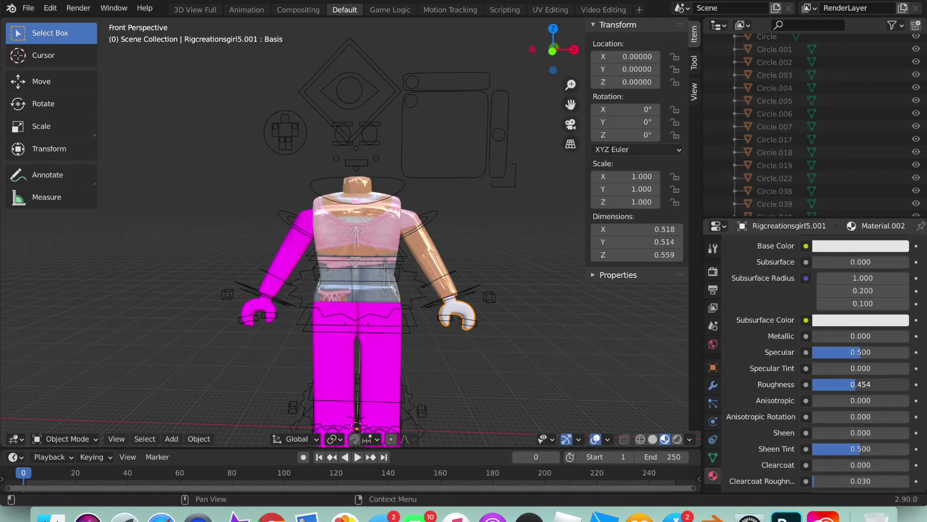
{"action": "left_click_drag", "start_coordinate": [821, 337], "coordinate": [838, 339]}
{"action": "scroll", "coordinate": [837, 340], "scroll_direction": "up", "scroll_amount": 2}
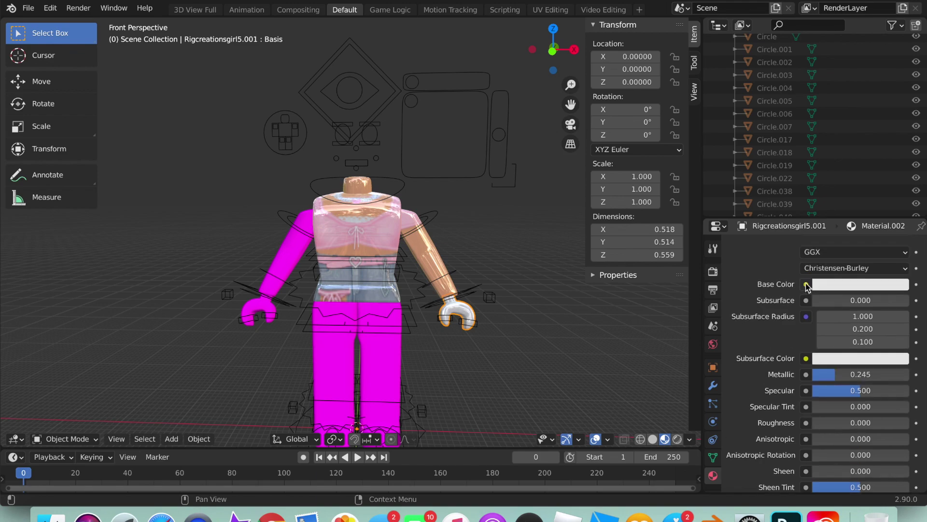
{"action": "left_click", "coordinate": [806, 285]}
{"action": "left_click", "coordinate": [531, 388]}
{"action": "left_click", "coordinate": [882, 300]}
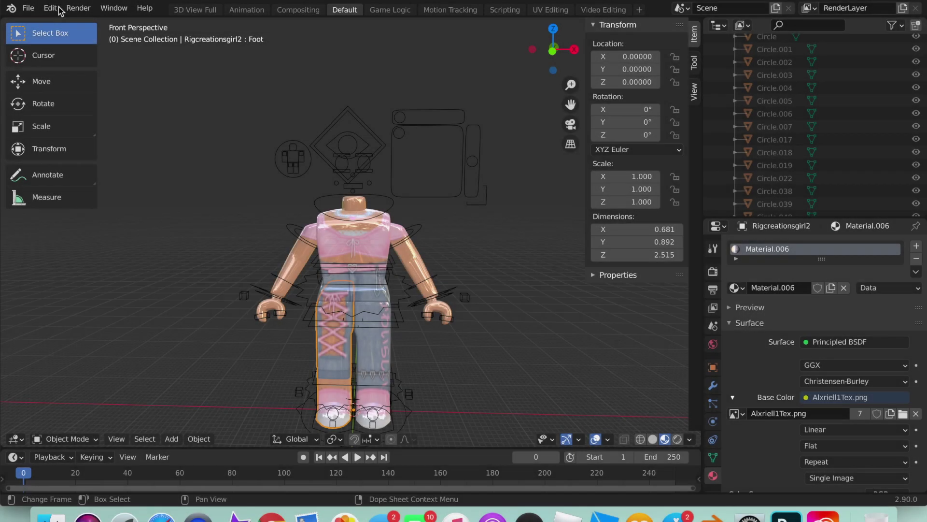
{"action": "left_click", "coordinate": [25, 9]}
{"action": "mouse_move", "coordinate": [49, 182]}
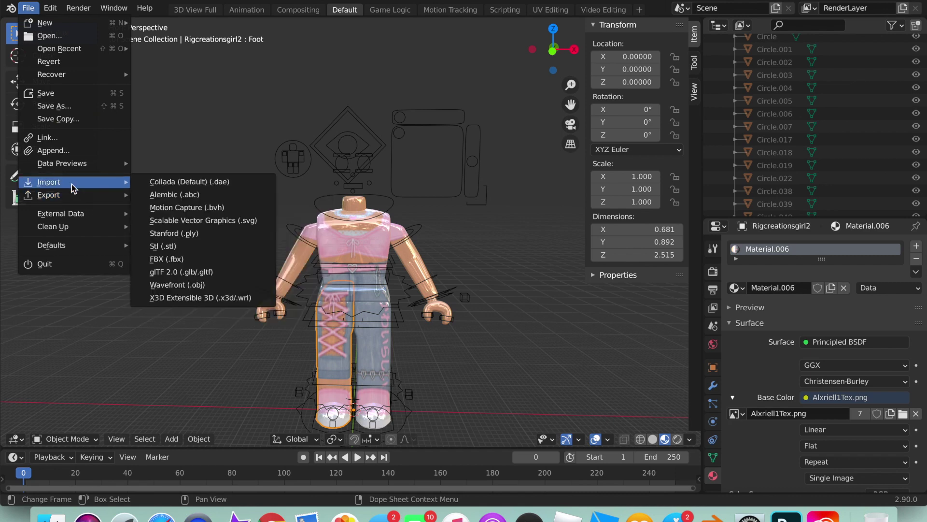
Step: Save the scene and import alxriell.obj from Downloads as a Wavefront OBJ
{"action": "left_click", "coordinate": [165, 285]}
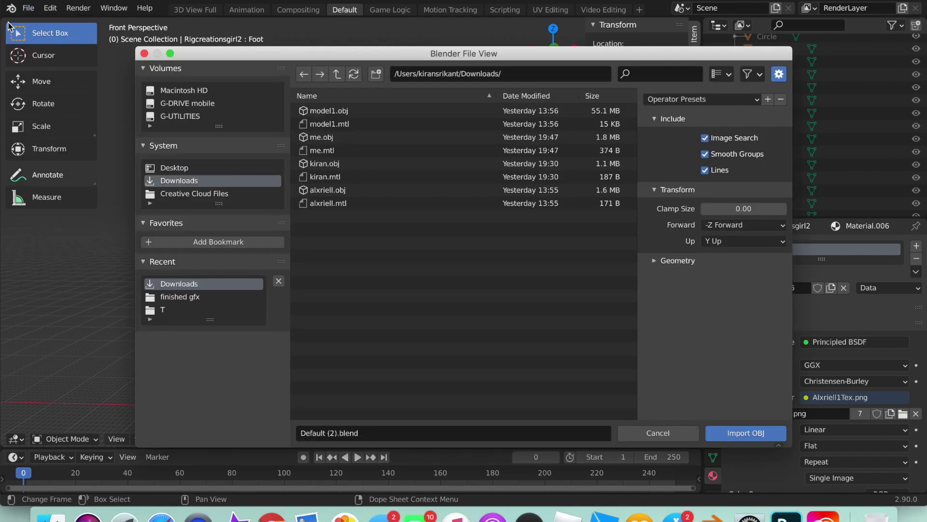
{"action": "left_click", "coordinate": [28, 12]}
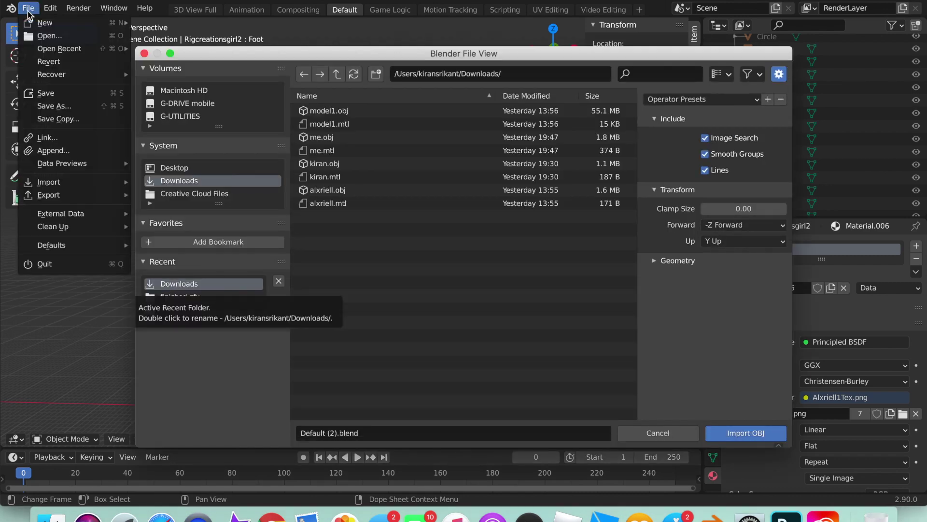
{"action": "left_click", "coordinate": [46, 93]}
{"action": "left_click", "coordinate": [716, 256]}
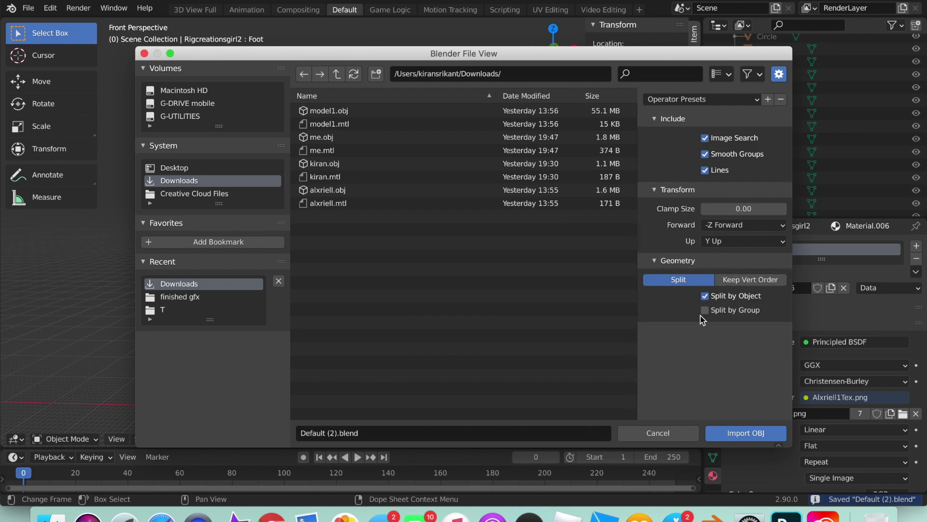
{"action": "double_click", "coordinate": [363, 189]}
Step: Move the imported model aside and delete its pants, torso and arms
{"action": "left_click", "coordinate": [68, 81]}
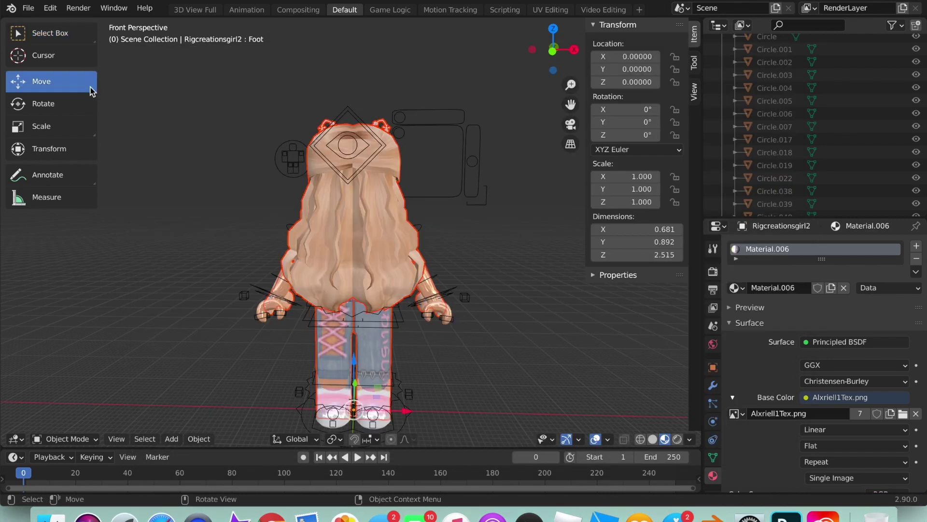
{"action": "key", "text": "g"}
{"action": "left_click", "coordinate": [578, 419]}
{"action": "key", "text": "KP_Decimal"}
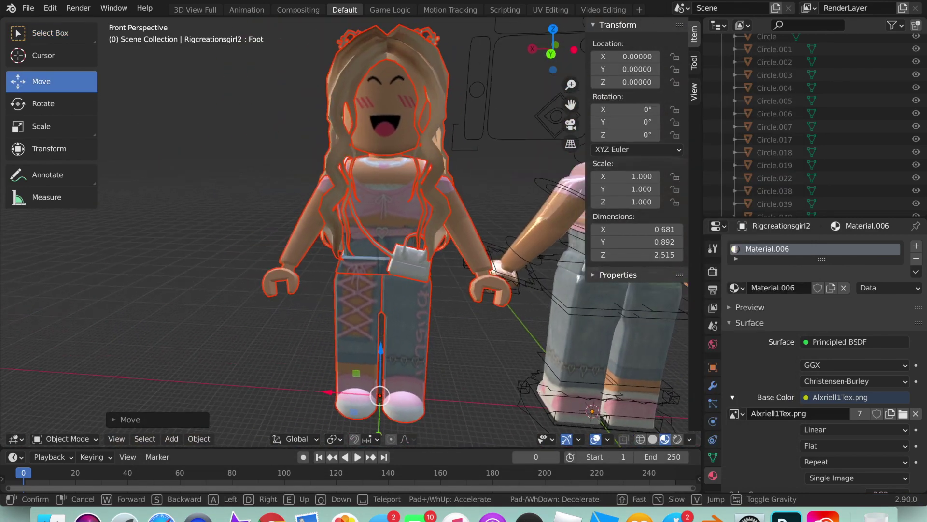
{"action": "key", "text": "Delete"}
{"action": "left_click", "coordinate": [264, 270]}
{"action": "key", "text": "Delete"}
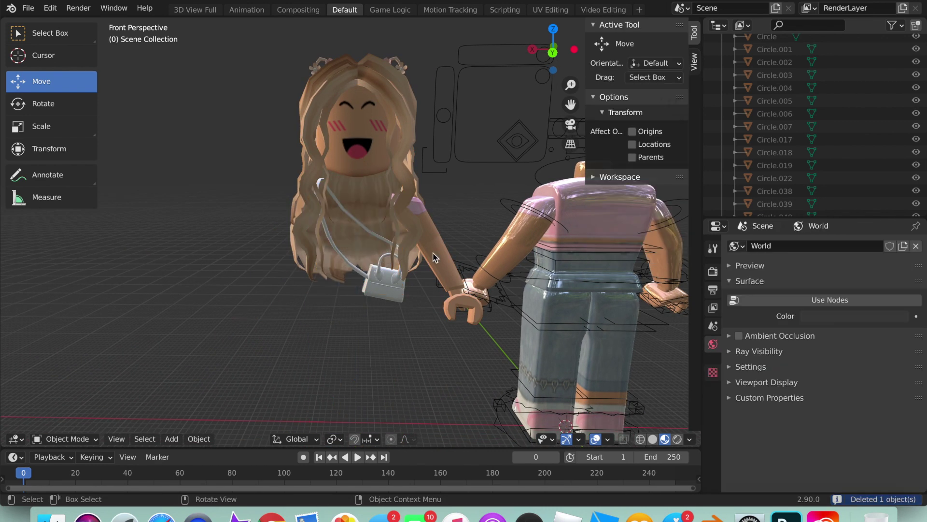
Step: Place the imported hair and bag onto the avatar, rotated 180° to face forward
{"action": "left_click", "coordinate": [401, 200]}
{"action": "key", "text": "g"}
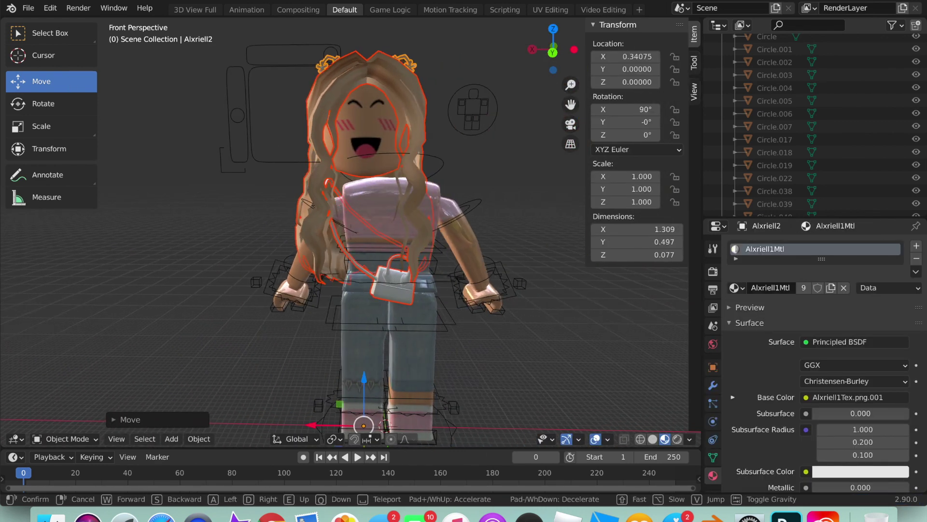
{"action": "left_click", "coordinate": [319, 423]}
{"action": "left_click_drag", "start_coordinate": [425, 437], "coordinate": [328, 425]}
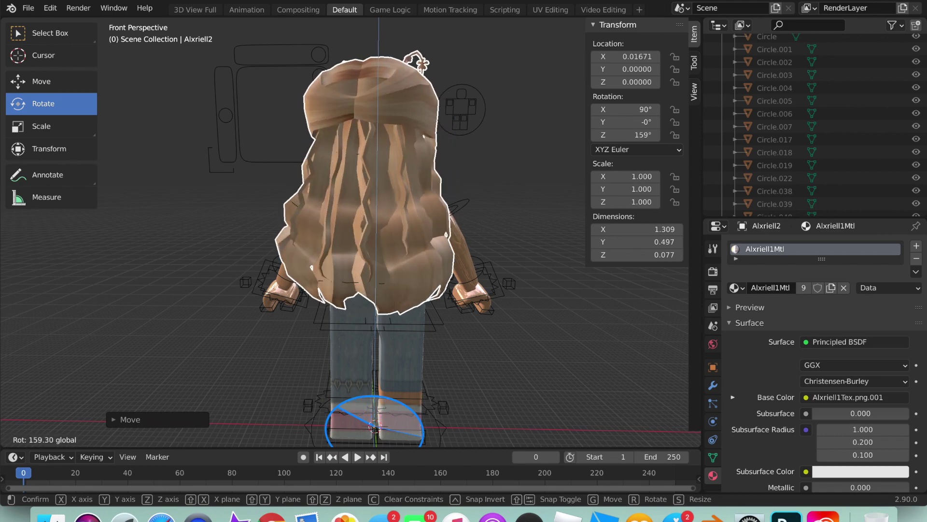
{"action": "left_click", "coordinate": [551, 369]}
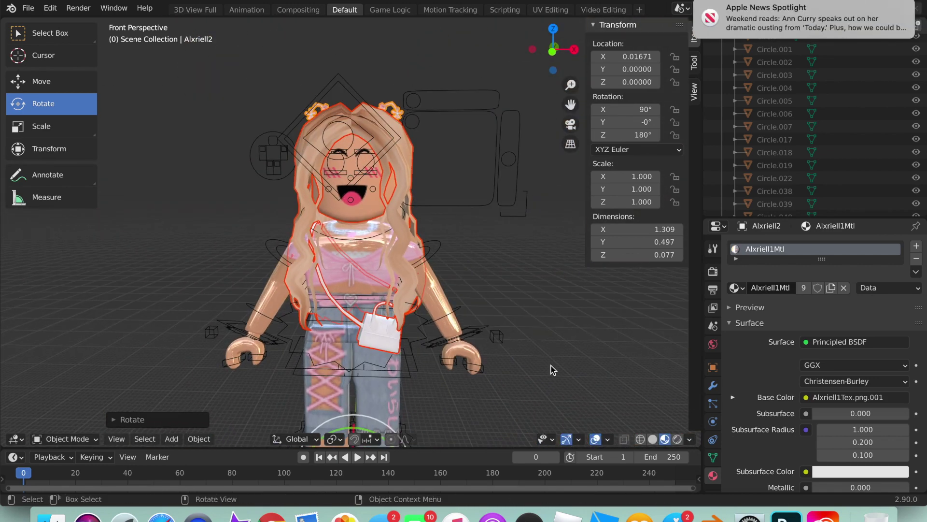
{"action": "left_click", "coordinate": [375, 211]}
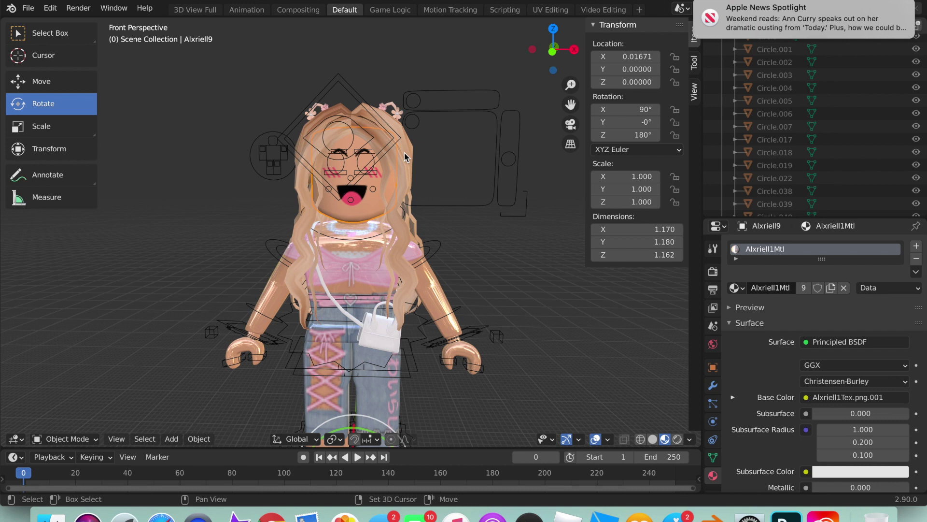
Step: Set the head's Alxriell1Mtl material to roughness 0 and specular about 0.414
{"action": "left_click", "coordinate": [394, 106], "text": "shift"}
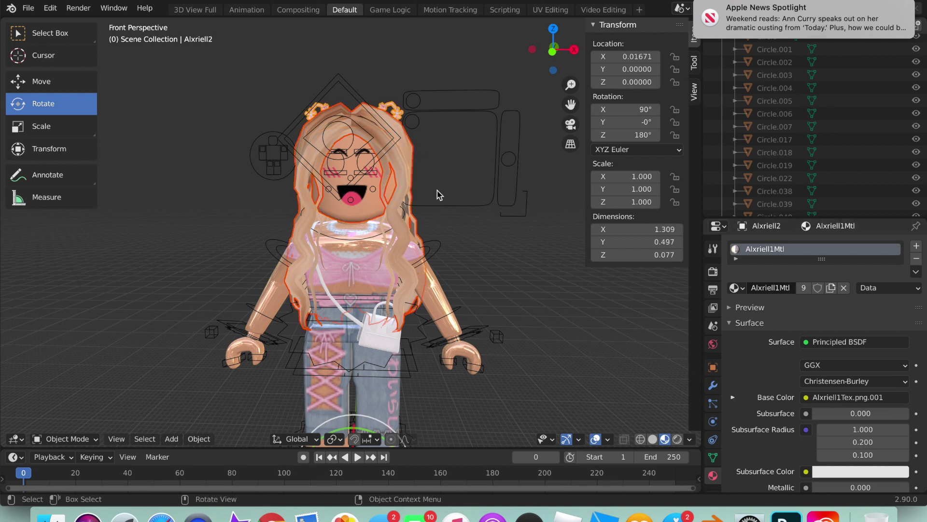
{"action": "left_click", "coordinate": [371, 214]}
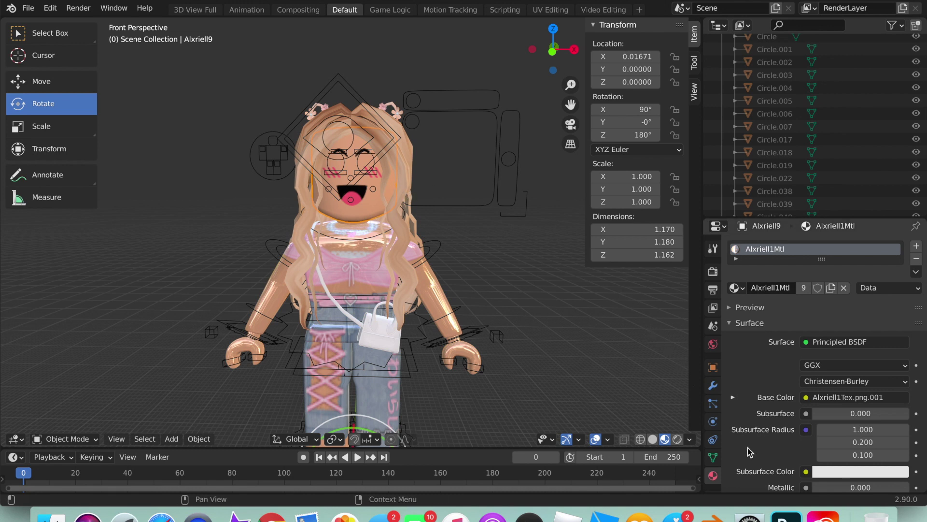
{"action": "scroll", "coordinate": [774, 382], "scroll_direction": "down", "scroll_amount": 1}
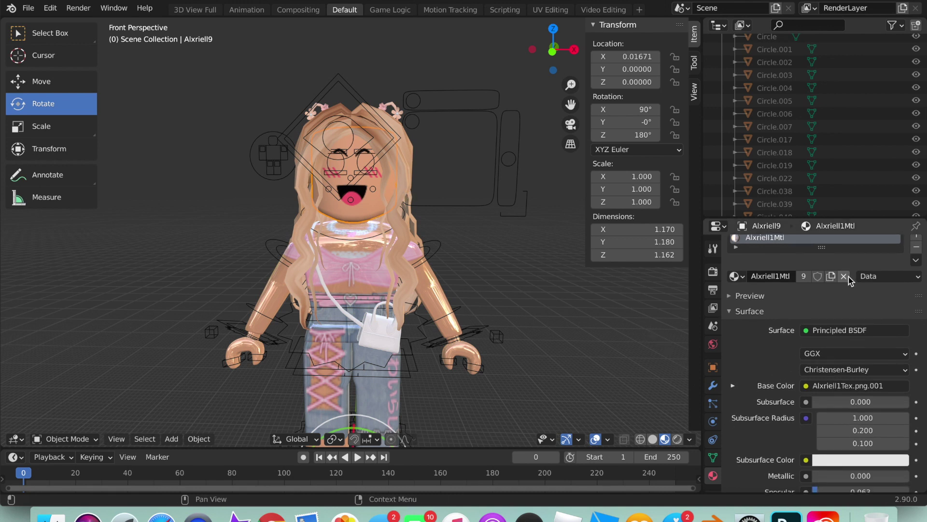
{"action": "scroll", "coordinate": [846, 293], "scroll_direction": "down", "scroll_amount": 2}
{"action": "scroll", "coordinate": [842, 292], "scroll_direction": "down", "scroll_amount": 1}
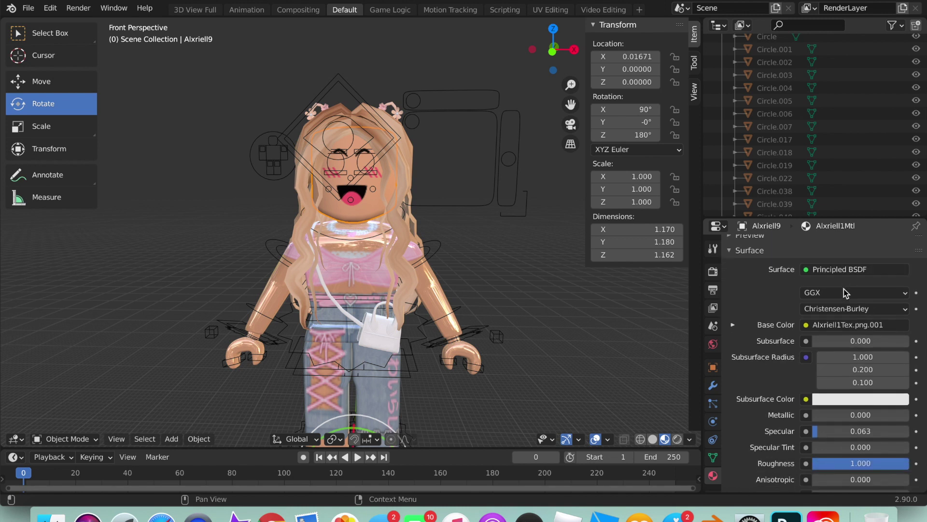
{"action": "scroll", "coordinate": [842, 299], "scroll_direction": "down", "scroll_amount": 4}
{"action": "scroll", "coordinate": [837, 339], "scroll_direction": "down", "scroll_amount": 1}
{"action": "left_click_drag", "start_coordinate": [828, 384], "coordinate": [782, 384]}
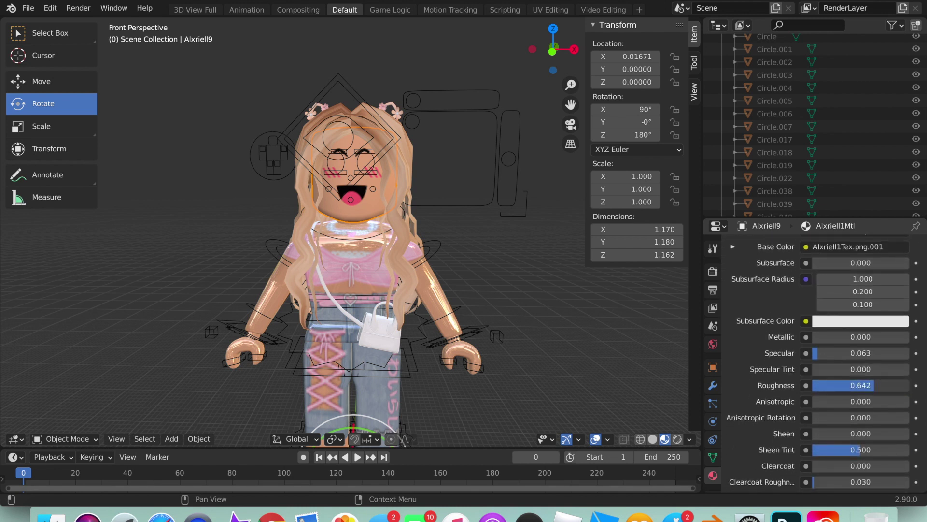
{"action": "left_click_drag", "start_coordinate": [821, 353], "coordinate": [829, 353]}
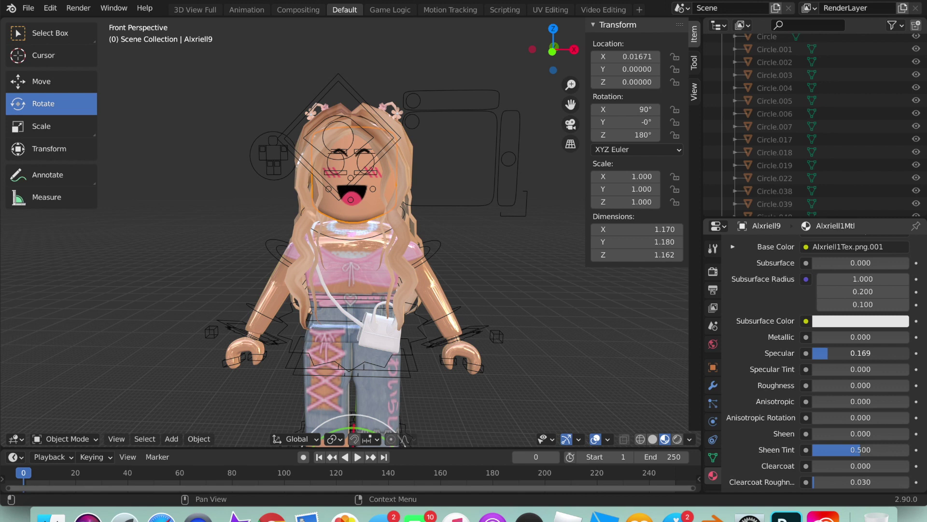
{"action": "mouse_move", "coordinate": [832, 353]}
{"action": "left_mouse_down"}
{"action": "mouse_move", "coordinate": [848, 353]}
{"action": "mouse_move", "coordinate": [832, 336]}
{"action": "left_mouse_up"}
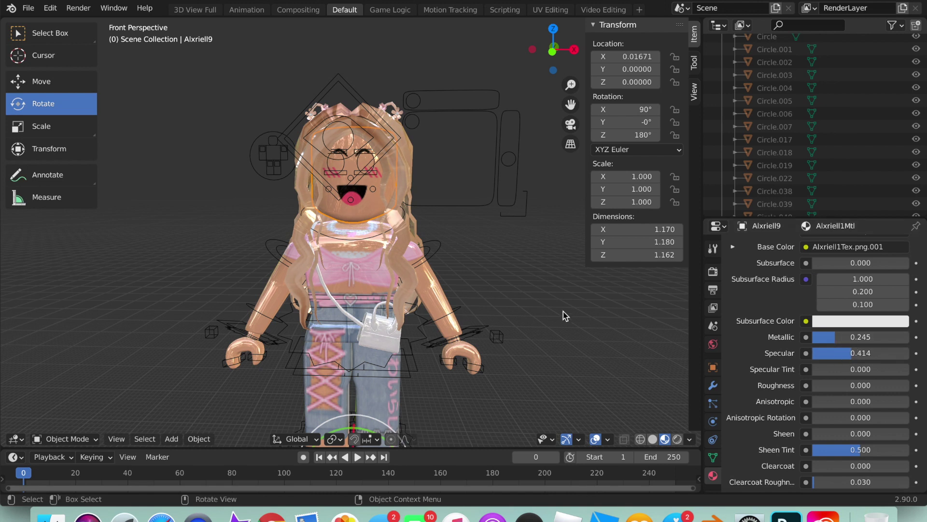
Step: Walk the view around the character to inspect the glossy head
{"action": "key", "text": "shift+grave"}
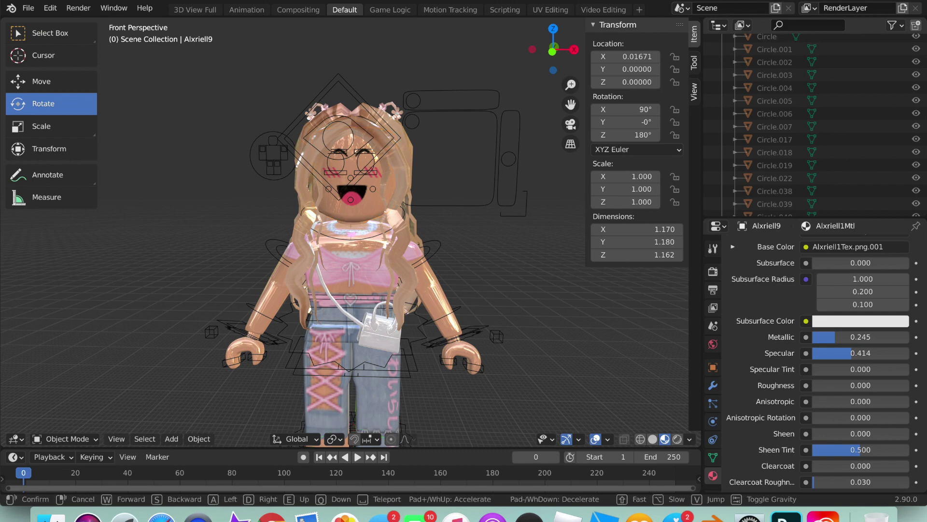
{"action": "key", "text": "w"}
{"action": "key", "text": "s"}
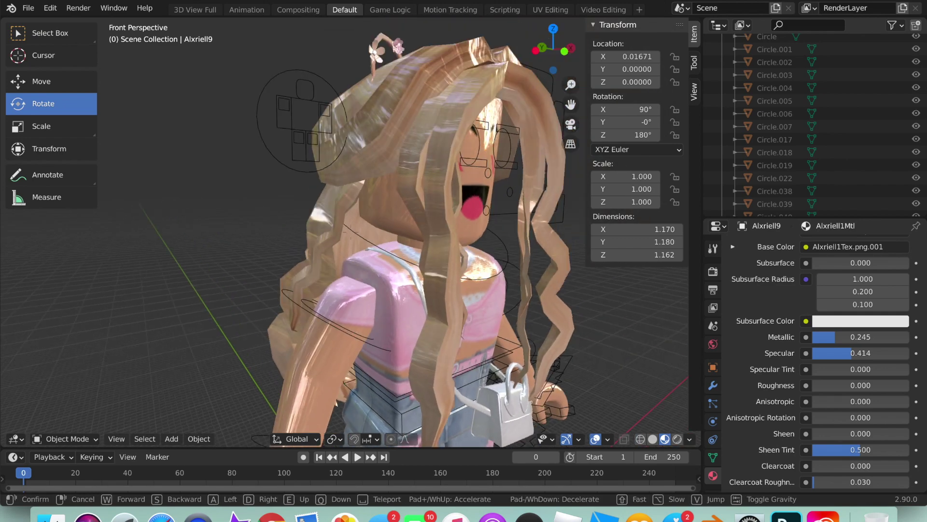
{"action": "key", "text": "d"}
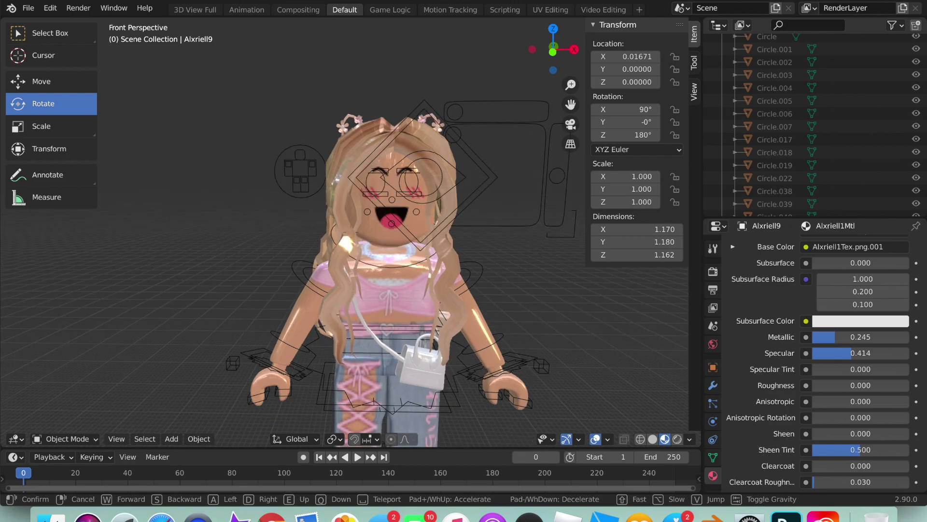
{"action": "key", "text": "Return"}
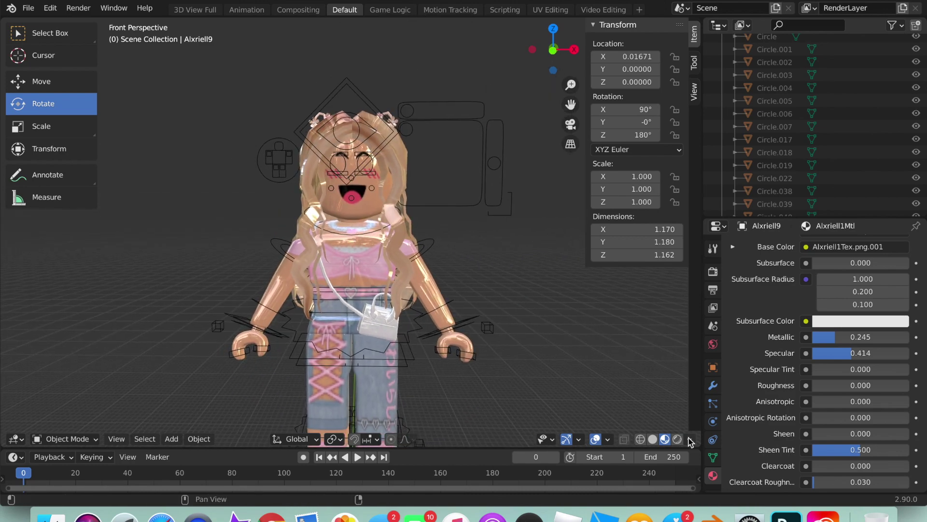
{"action": "left_click", "coordinate": [713, 344]}
Step: Light the world with an outdoor HDR Environment Texture and save the blend file
{"action": "left_click", "coordinate": [806, 324]}
{"action": "left_click", "coordinate": [544, 186]}
{"action": "left_click", "coordinate": [893, 339]}
{"action": "scroll", "coordinate": [453, 239], "scroll_direction": "down", "scroll_amount": 5}
{"action": "left_click", "coordinate": [414, 296]}
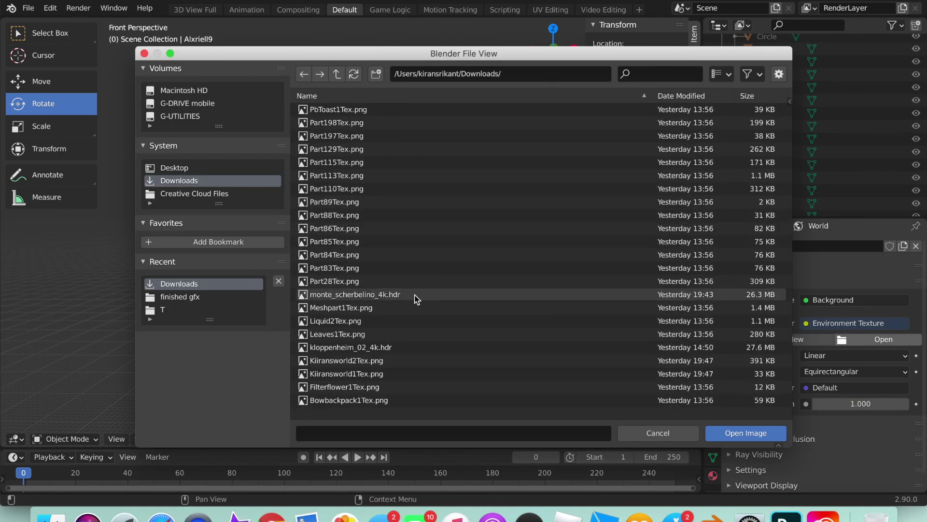
{"action": "left_click", "coordinate": [747, 432]}
{"action": "left_click", "coordinate": [28, 8]}
{"action": "left_click", "coordinate": [55, 96]}
Step: Set the render Light Paths transparency bounces to 0
{"action": "left_click", "coordinate": [713, 271]}
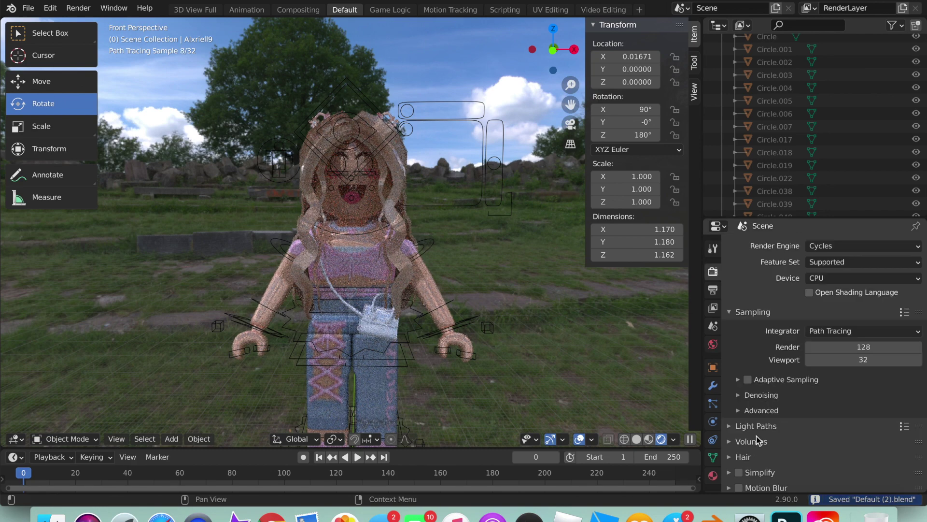
{"action": "left_click", "coordinate": [756, 437]}
{"action": "scroll", "coordinate": [824, 432], "scroll_direction": "down", "scroll_amount": 2}
{"action": "left_click", "coordinate": [824, 432]}
{"action": "type", "text": "0"}
{"action": "key", "text": "Return"}
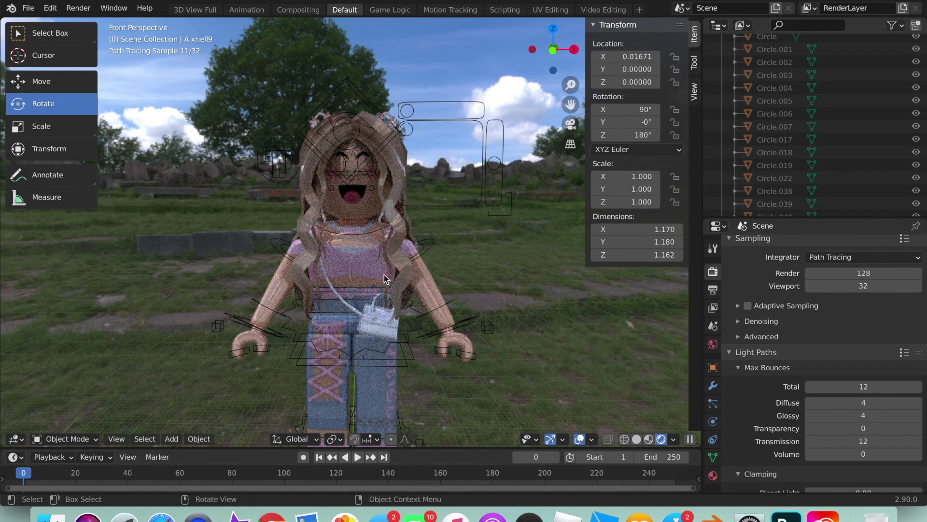
Step: Walk through the rendered preview, then return the viewport to Solid shading
{"action": "key", "text": "shift+grave"}
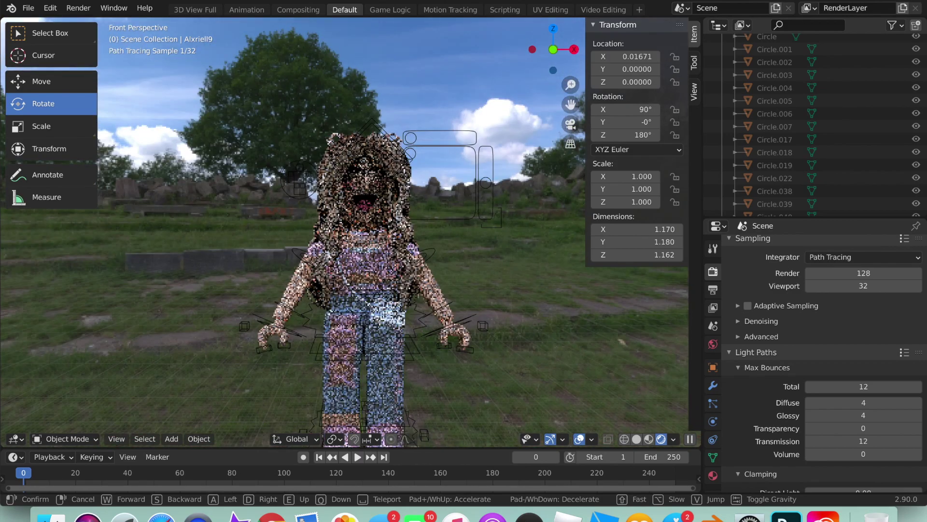
{"action": "left_click", "coordinate": [648, 435]}
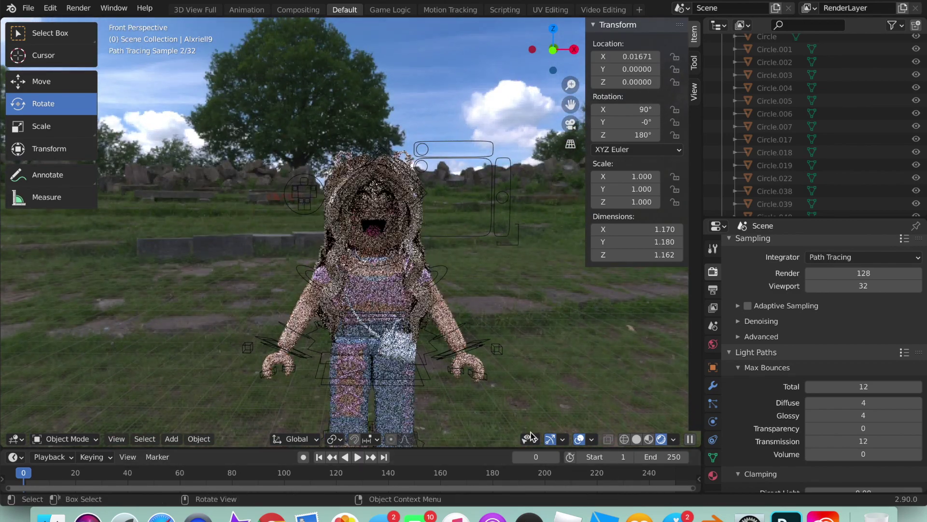
{"action": "left_click", "coordinate": [636, 438]}
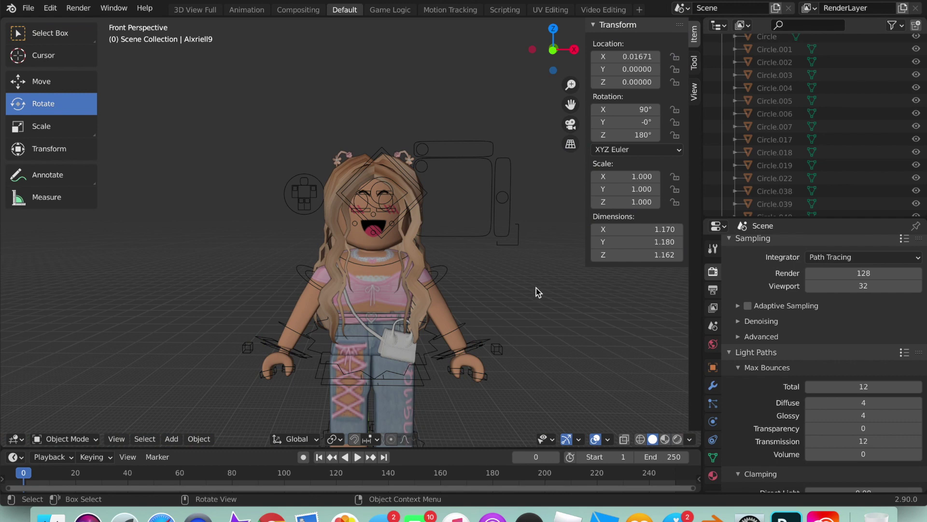
{"action": "scroll", "coordinate": [527, 327], "scroll_direction": "right", "scroll_amount": 10}
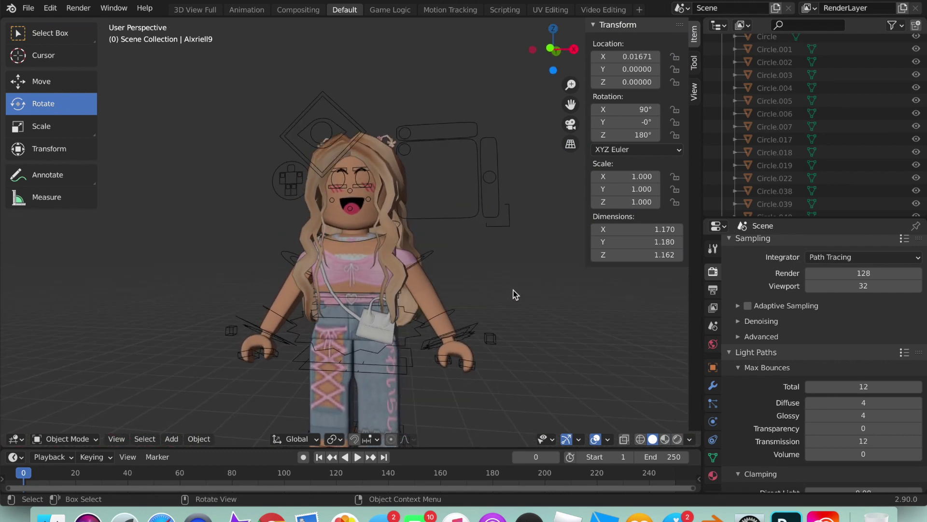
{"action": "scroll", "coordinate": [496, 275], "scroll_direction": "right", "scroll_amount": 5}
{"action": "scroll", "coordinate": [497, 276], "scroll_direction": "right", "scroll_amount": 5}
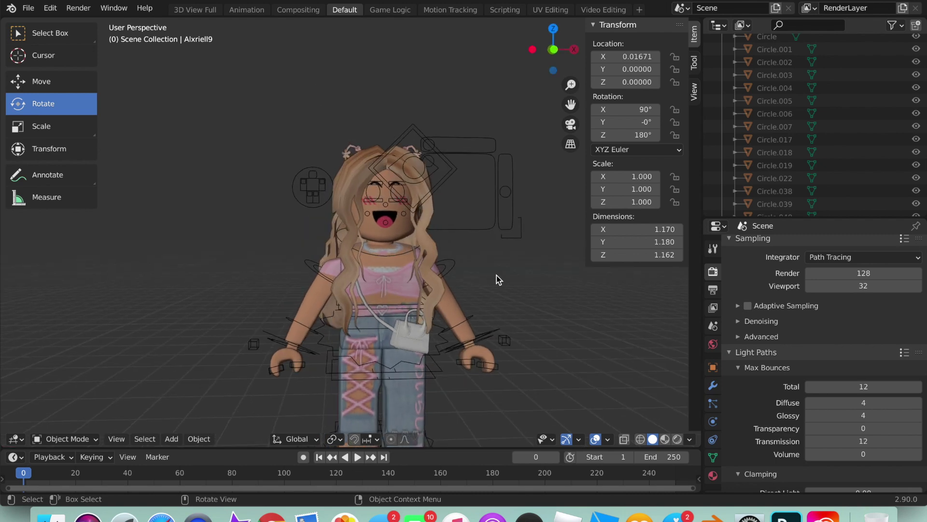
{"action": "key", "text": "shift+grave"}
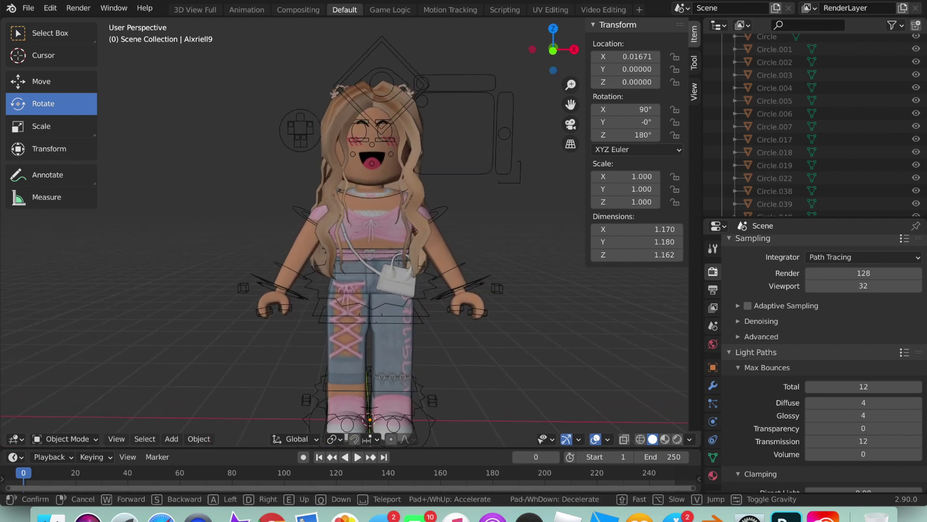